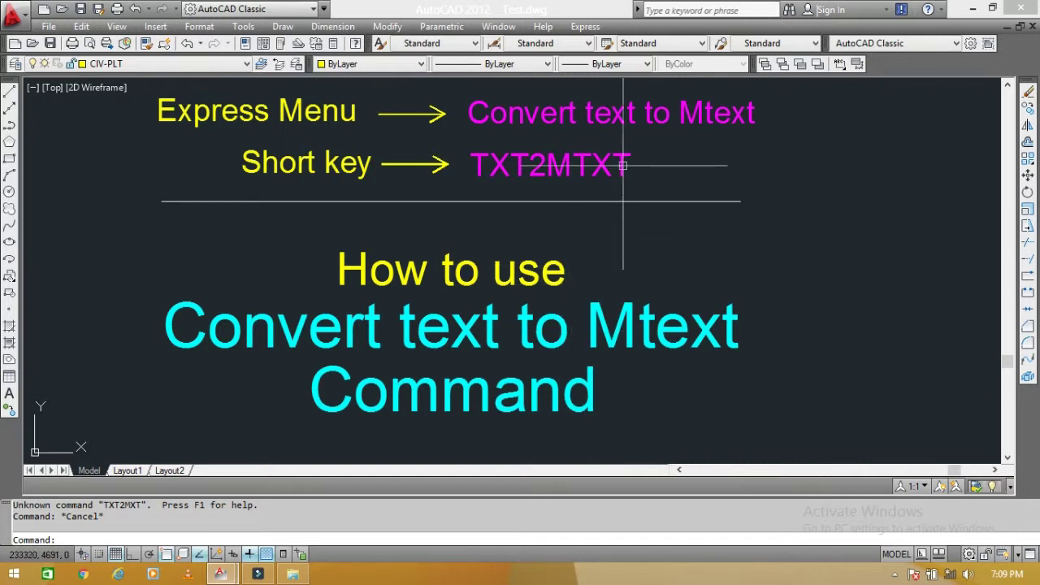
# - Zoom out and pan until the insert-plate column note and both A/B/C PLAN AT EL label sets are visible
pyautogui.click(585, 26)
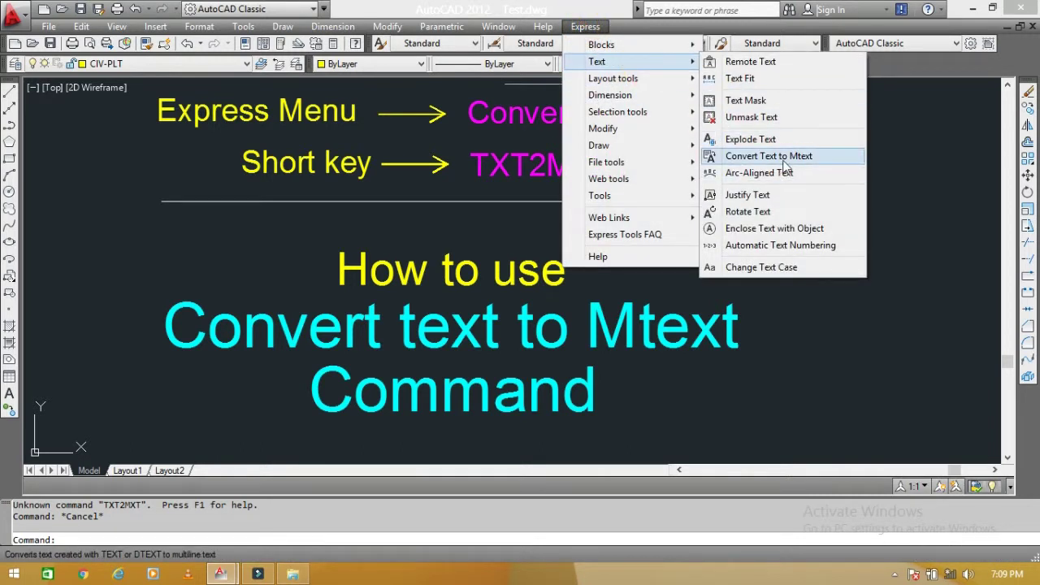
pyautogui.click(918, 191)
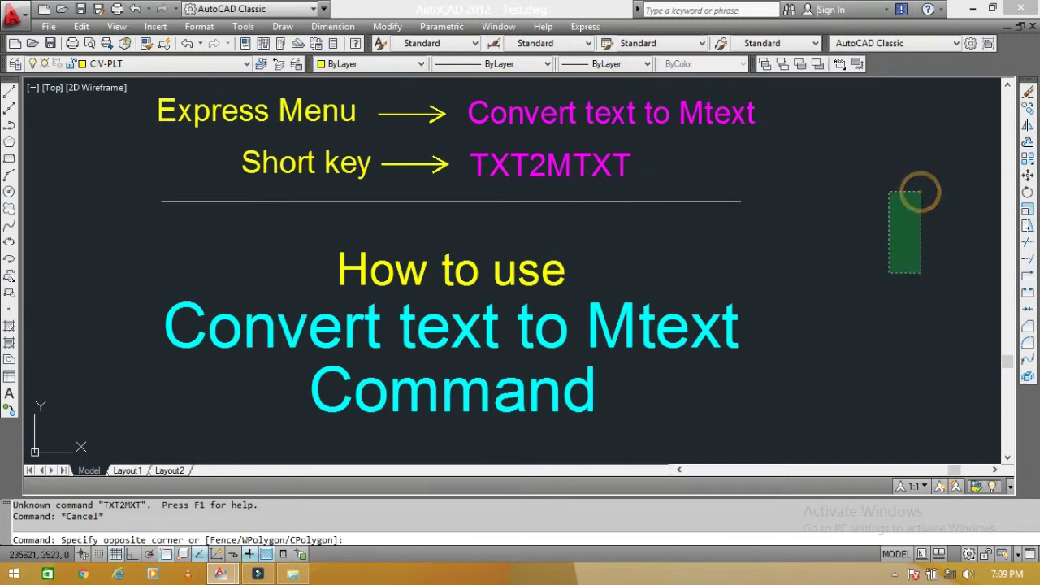
pyautogui.click(878, 299)
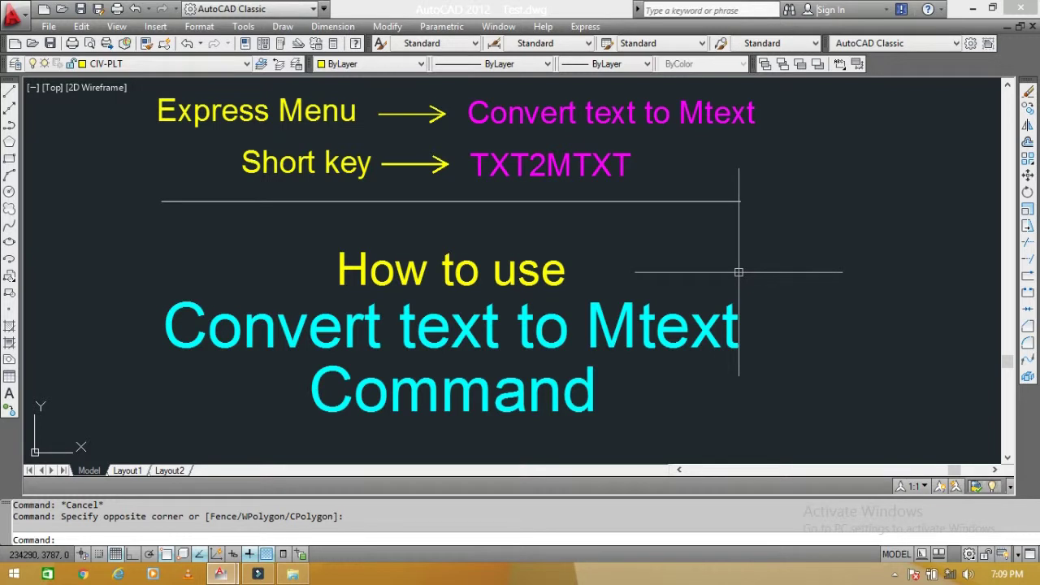
pyautogui.scroll(-3, 837, 411)
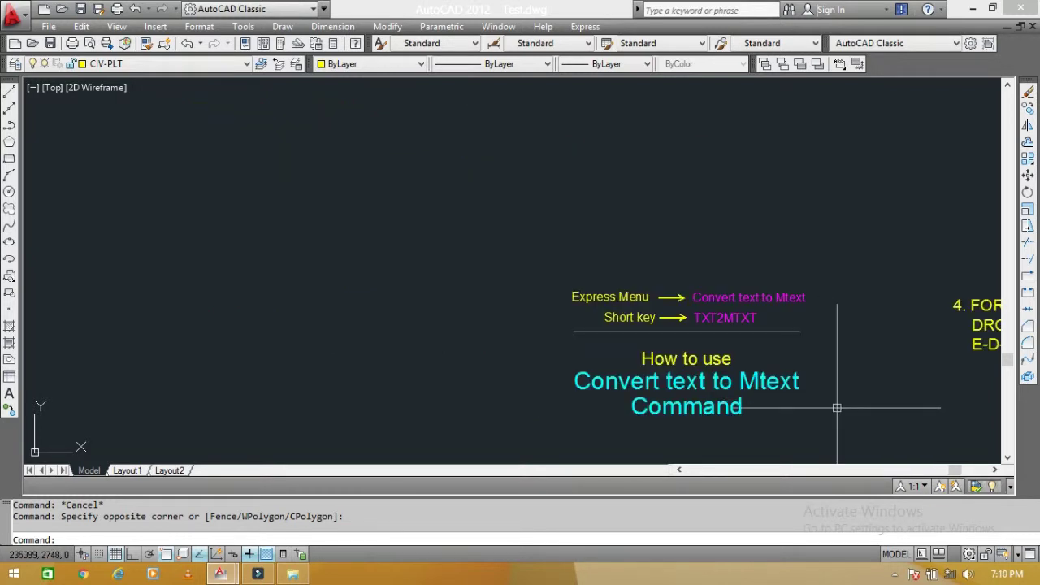
pyautogui.moveTo(806, 398); pyautogui.dragTo(266, 354, button='middle')
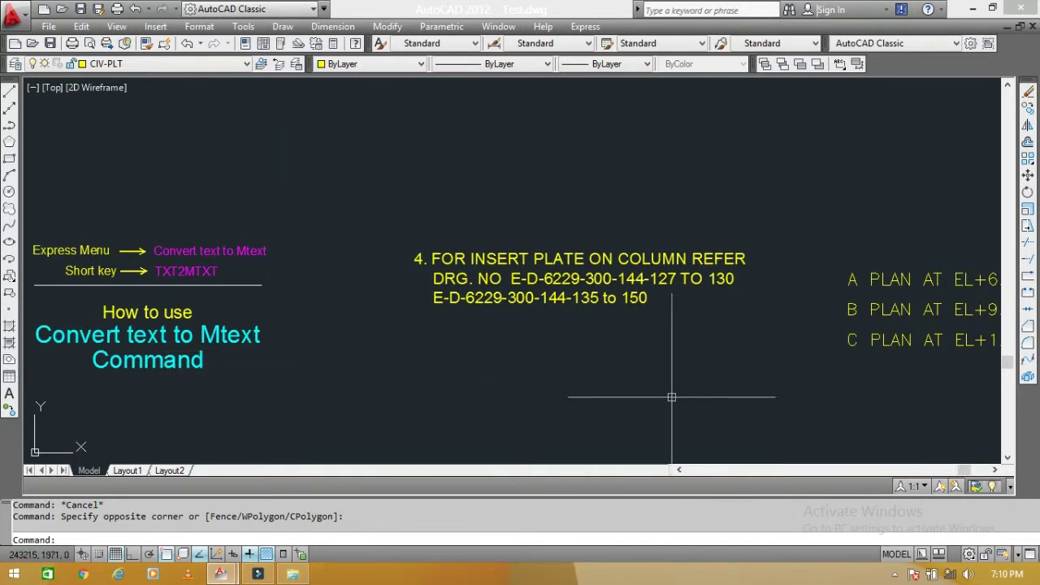
pyautogui.moveTo(639, 371); pyautogui.dragTo(569, 340, button='middle')
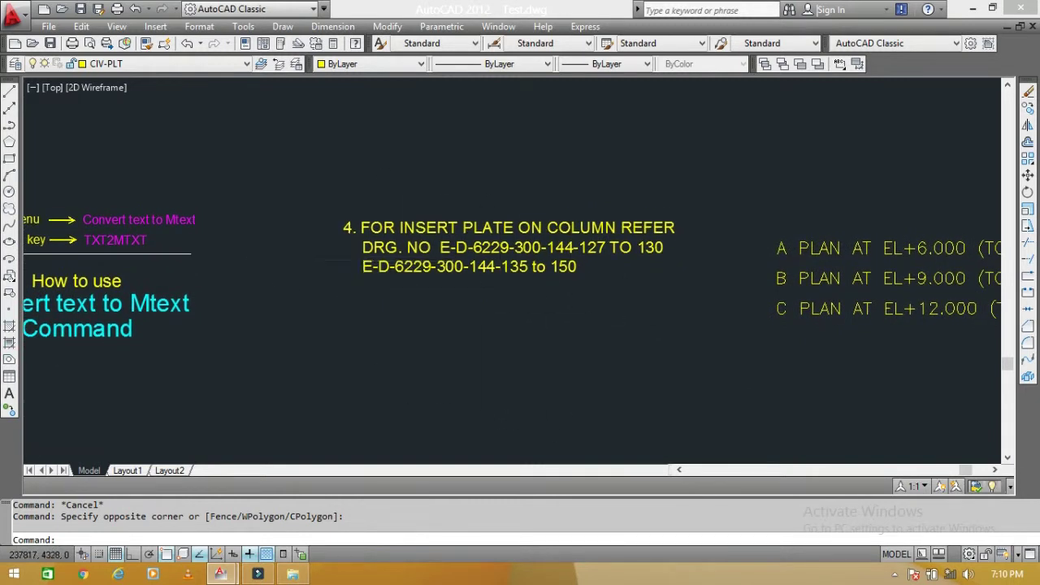
pyautogui.scroll(3, 536, 235)
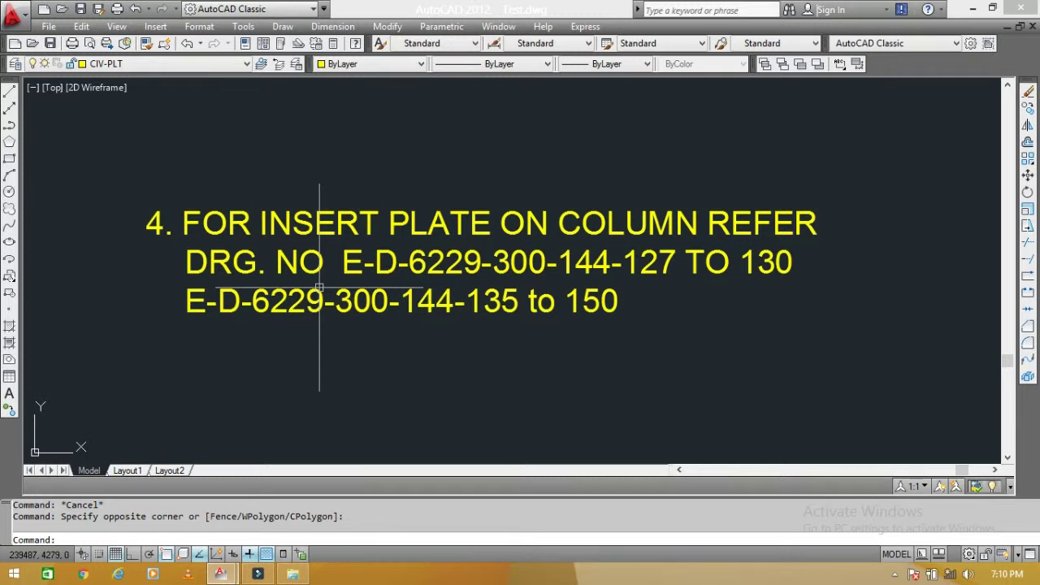
pyautogui.scroll(-5, 390, 284)
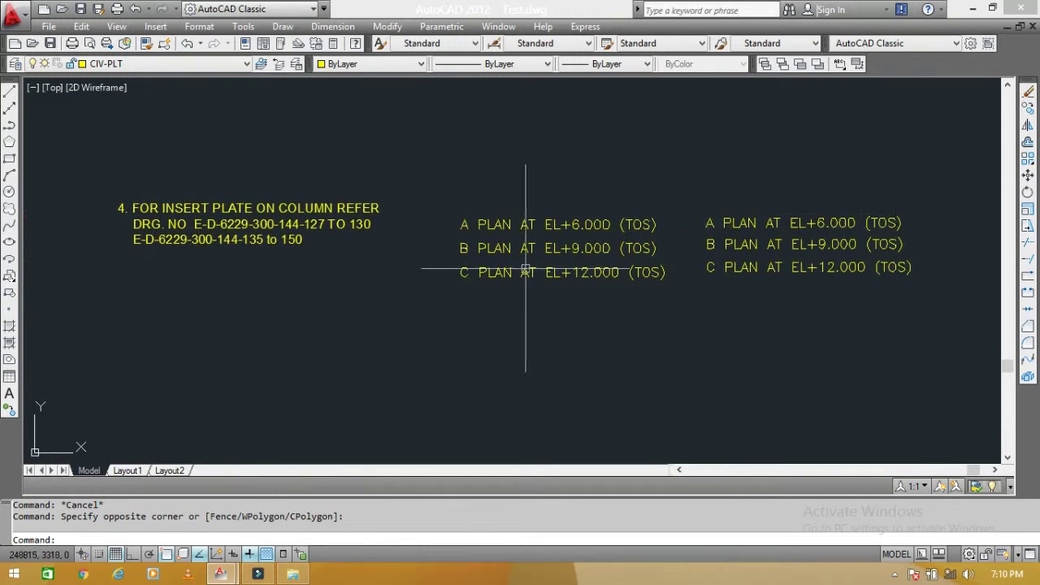
pyautogui.scroll(2, 539, 268)
# - Check that the A, B and C PLAN AT EL labels on both sides are separate single-line texts
pyautogui.click(549, 206)
pyautogui.press('Escape')
pyautogui.doubleClick(571, 205)
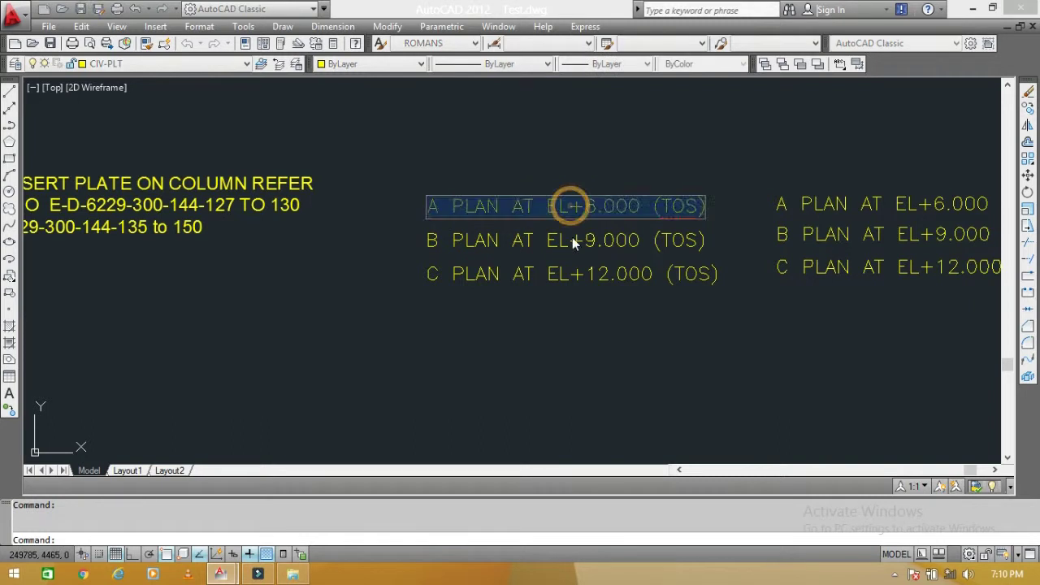
pyautogui.click(572, 239)
pyautogui.click(572, 240)
pyautogui.click(573, 271)
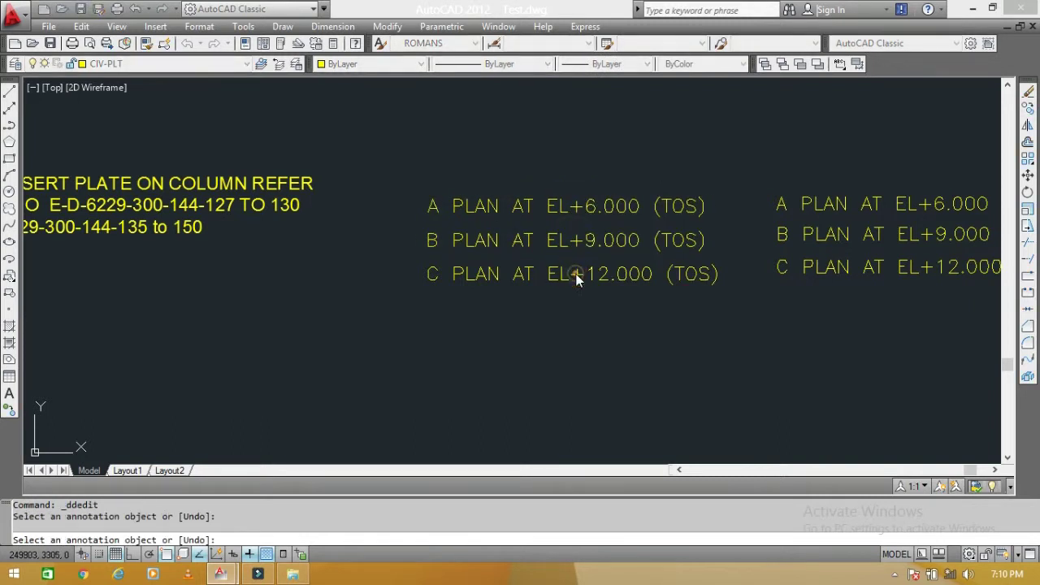
pyautogui.click(872, 264)
pyautogui.click(867, 232)
pyautogui.click(866, 202)
# - Confirm each of note 4's three lines is a separate single-line text
pyautogui.scroll(-2, 866, 244)
pyautogui.scroll(5, 460, 233)
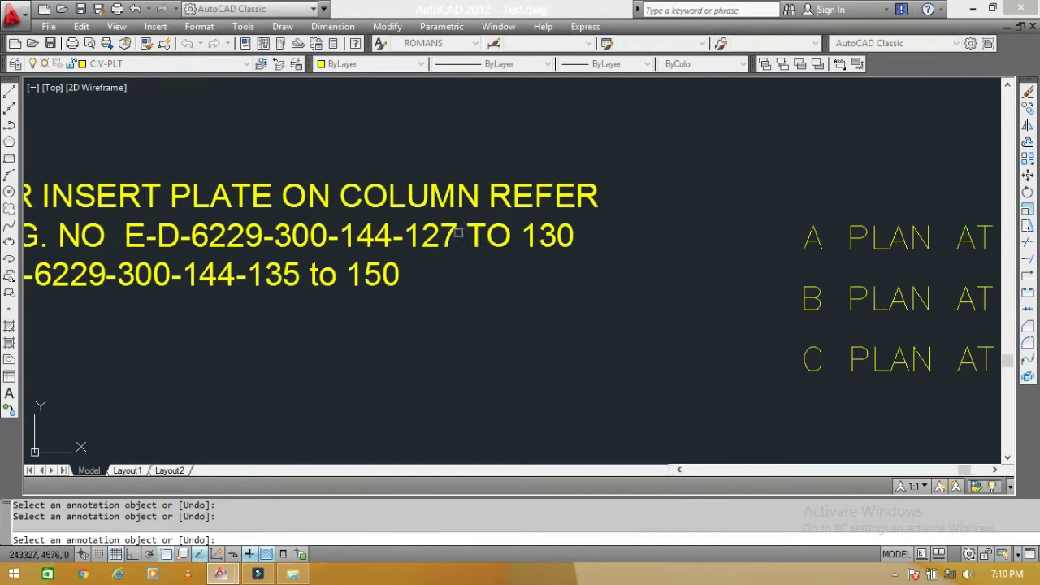
pyautogui.click(395, 277)
pyautogui.click(424, 242)
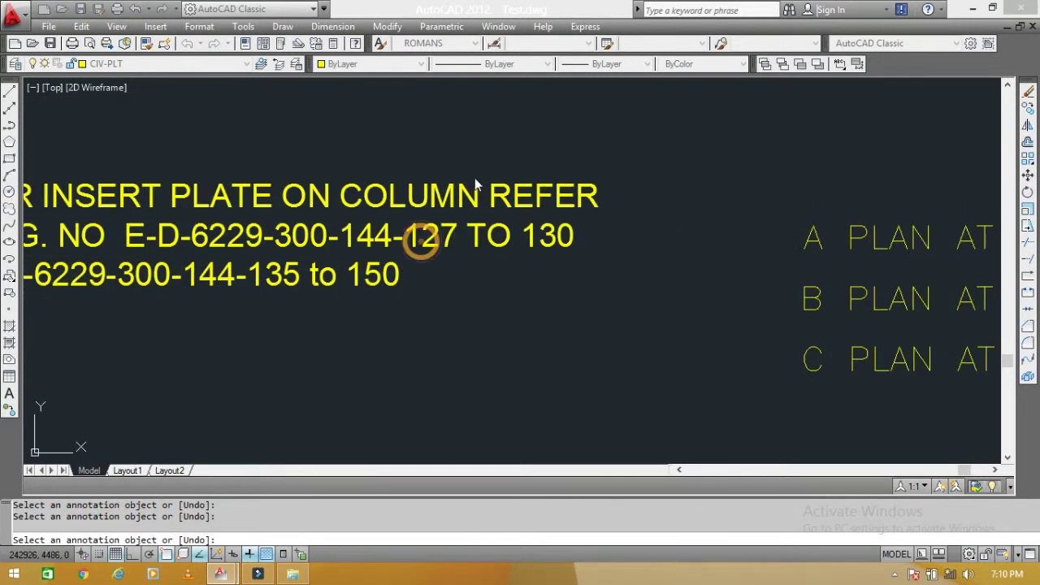
pyautogui.click(449, 193)
pyautogui.scroll(-5, 606, 225)
pyautogui.press('Escape')
pyautogui.press('Escape')
# - COPY the line '4. FOR INSERT PLATE ON COLUMN REFER' straight up above the note and check it
pyautogui.write('CO')
pyautogui.press('Return')
pyautogui.scroll(2, 459, 284)
pyautogui.scroll(-1, 460, 285)
pyautogui.click(460, 284)
pyautogui.press('Return')
pyautogui.click(549, 230)
pyautogui.press('F8')
pyautogui.press('Escape')
pyautogui.press('Escape')
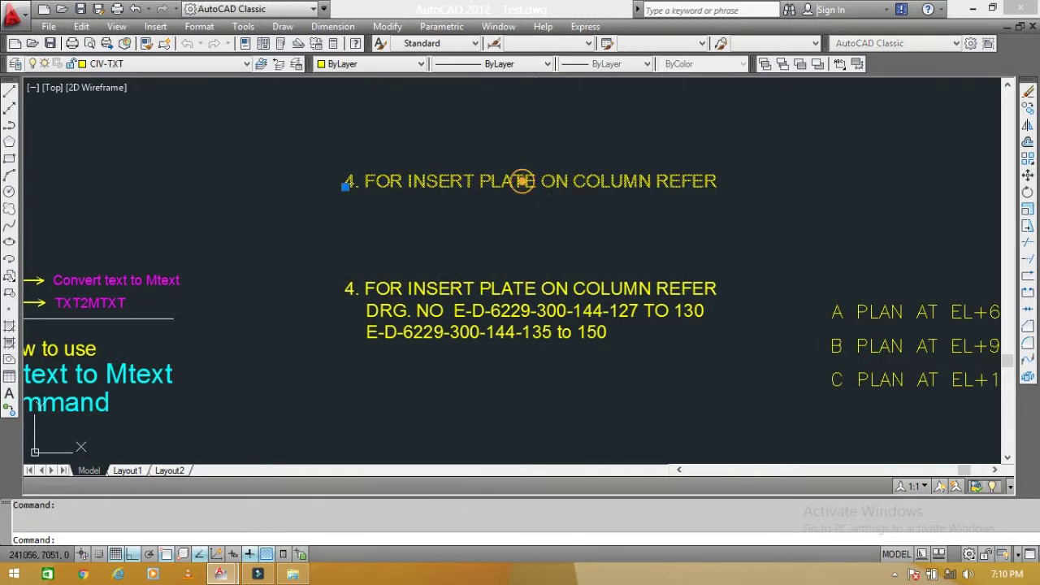
pyautogui.doubleClick(522, 180)
pyautogui.click(536, 231)
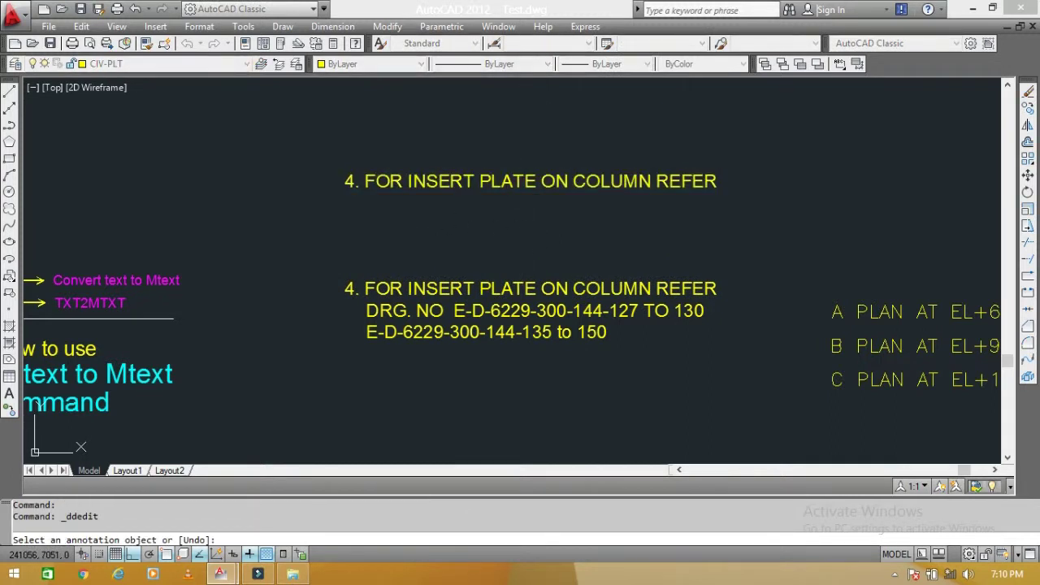
pyautogui.press('Escape')
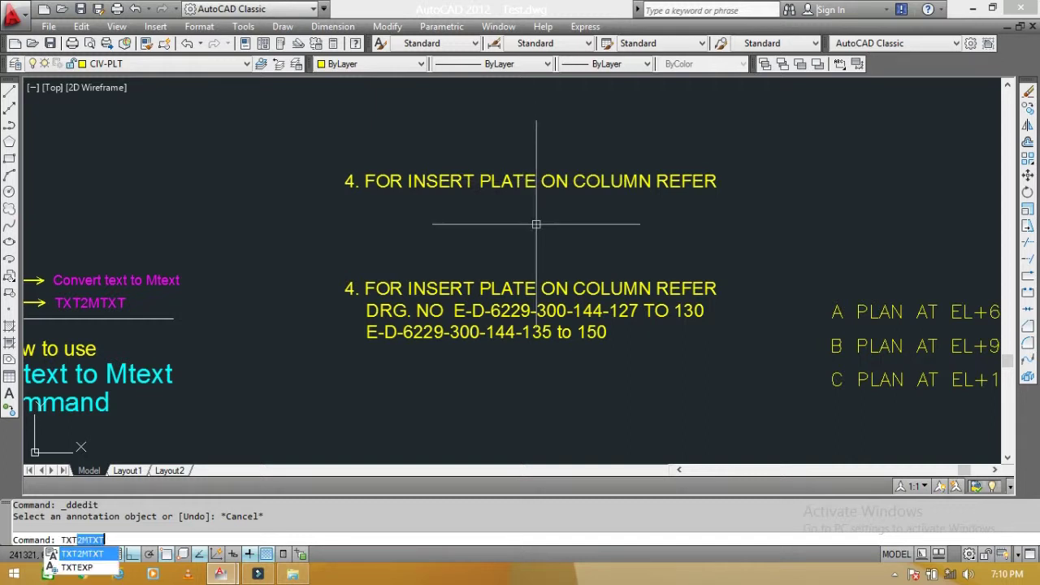
pyautogui.write('TXT')
# - Convert the copied top line with TXT2MTXT and verify it now opens as MText
pyautogui.press('Return')
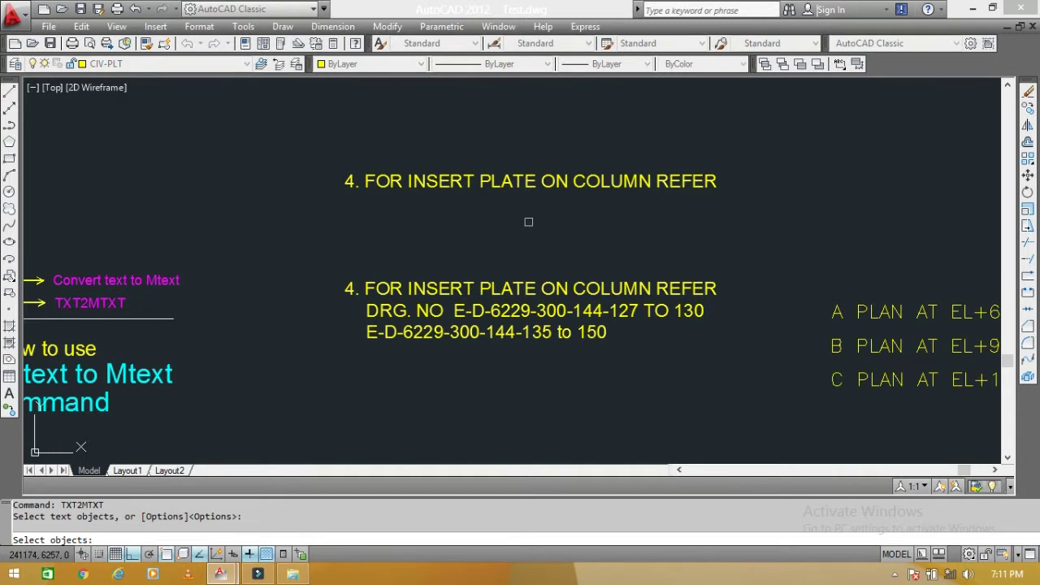
pyautogui.click(537, 185)
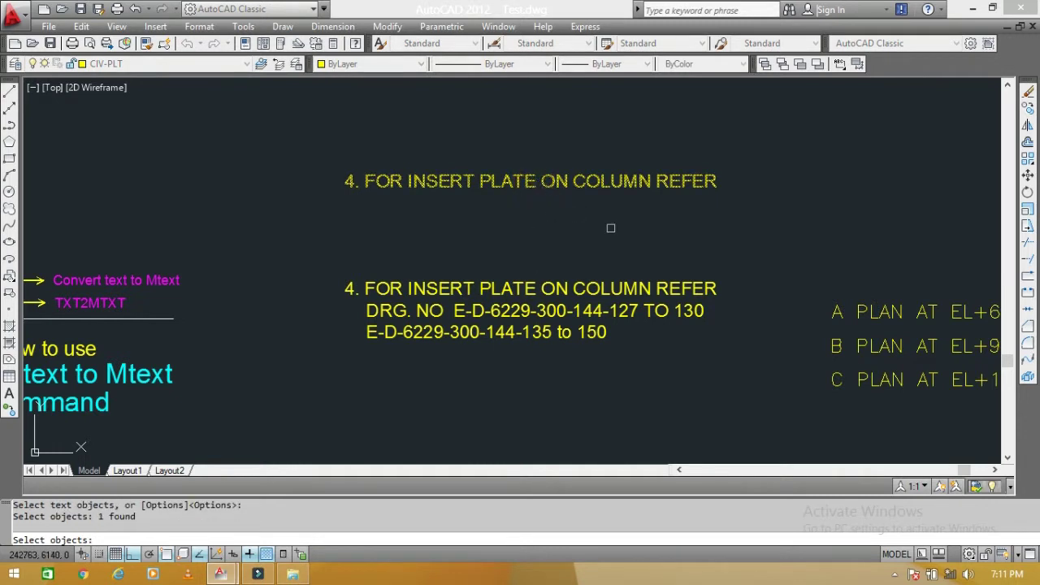
pyautogui.press('Return')
pyautogui.doubleClick(563, 181)
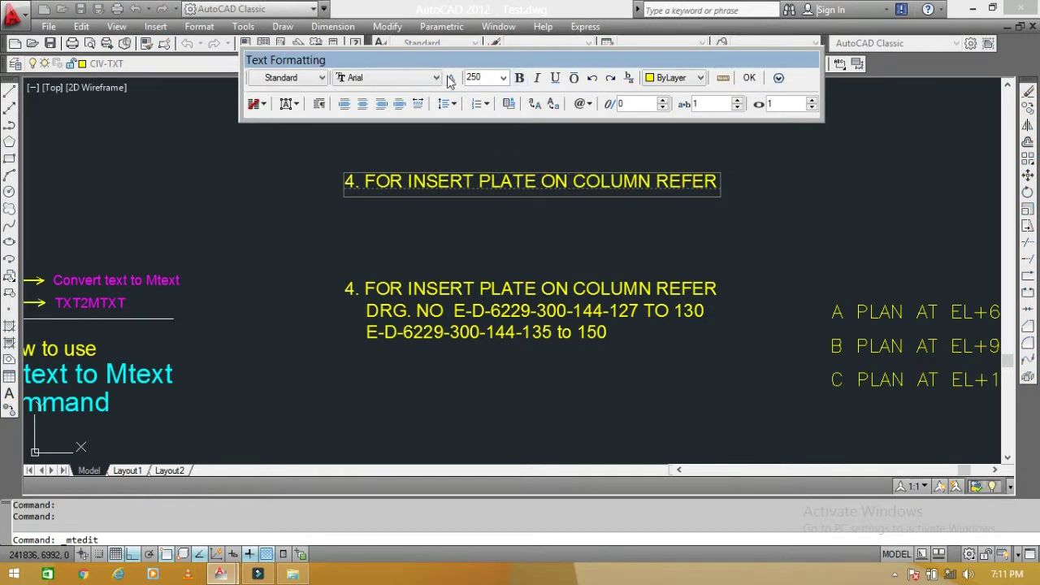
pyautogui.moveTo(495, 66); pyautogui.dragTo(505, 92)
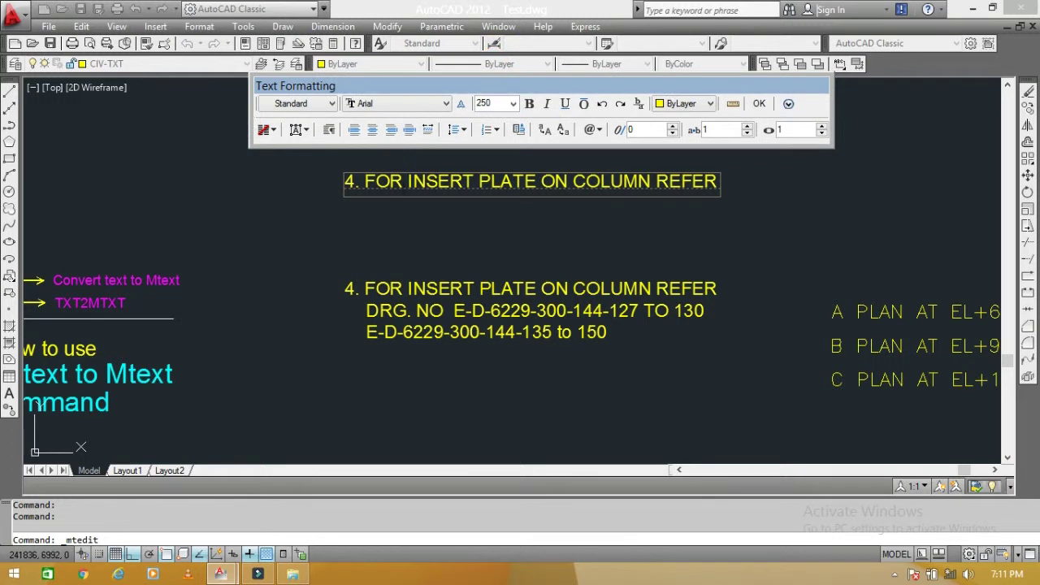
pyautogui.click(587, 233)
pyautogui.press('Escape')
# - Erase the converted test line, leaving only the original three-line note
pyautogui.moveTo(580, 190); pyautogui.dragTo(417, 154)
pyautogui.write('e')
pyautogui.press('Return')
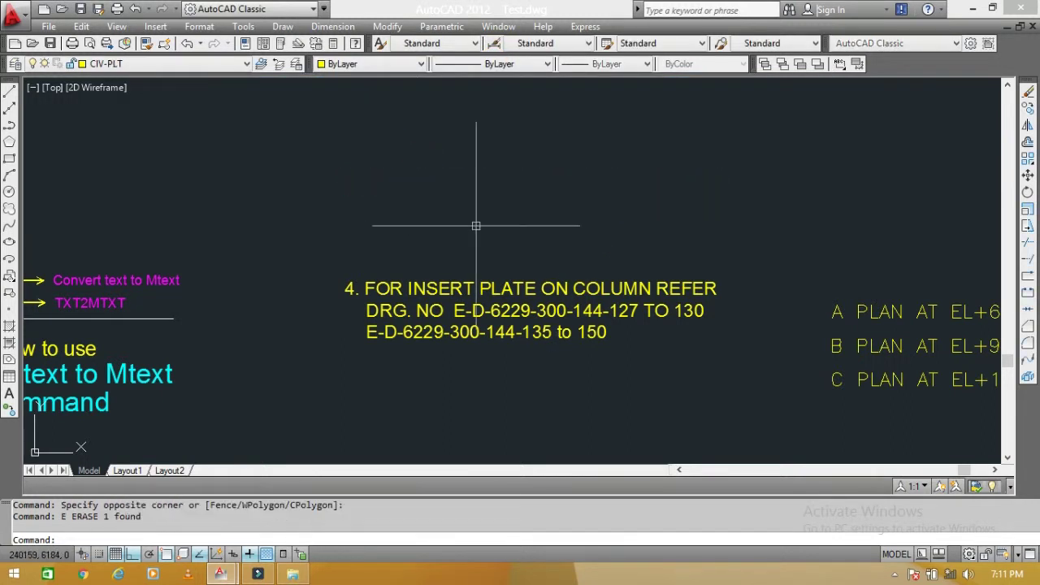
pyautogui.scroll(3, 476, 330)
pyautogui.scroll(-3, 387, 260)
# - Apply Express Convert Text to Mtext to a window around note 4's three lines
pyautogui.scroll(1, 387, 260)
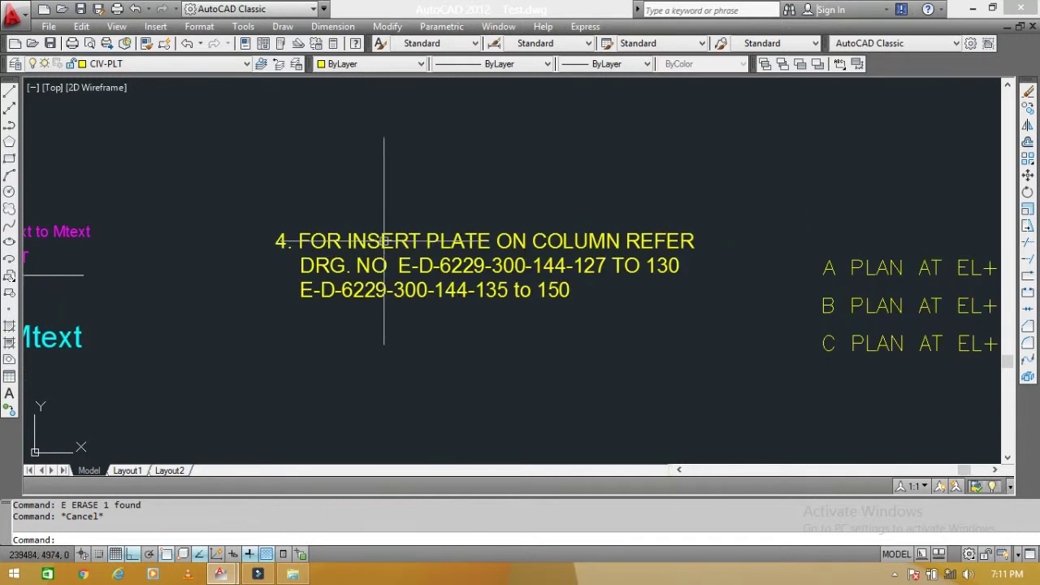
pyautogui.click(383, 241)
pyautogui.click(371, 302)
pyautogui.press('Escape')
pyautogui.press('Escape')
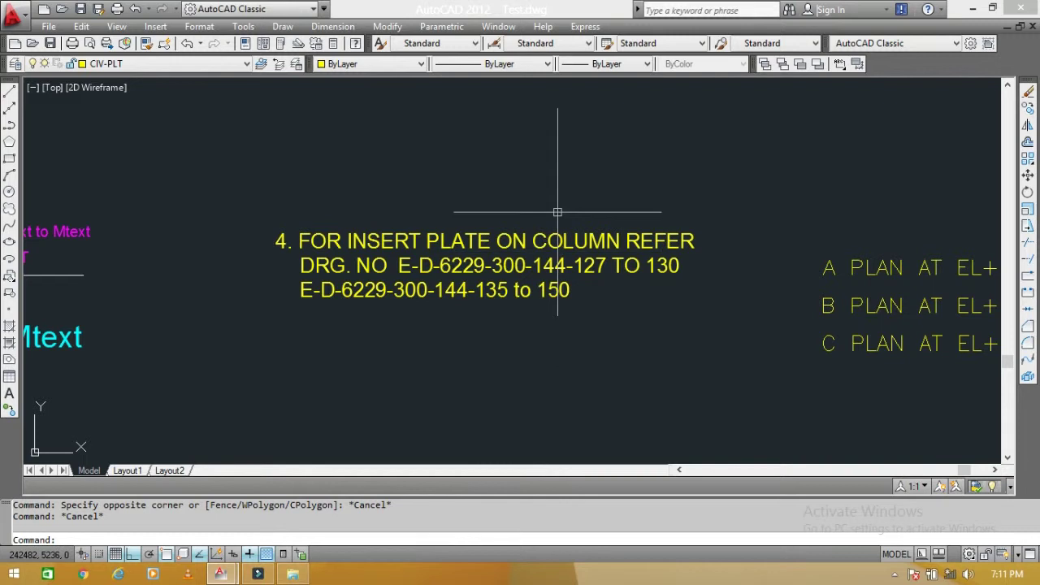
pyautogui.click(586, 28)
pyautogui.moveTo(597, 62)
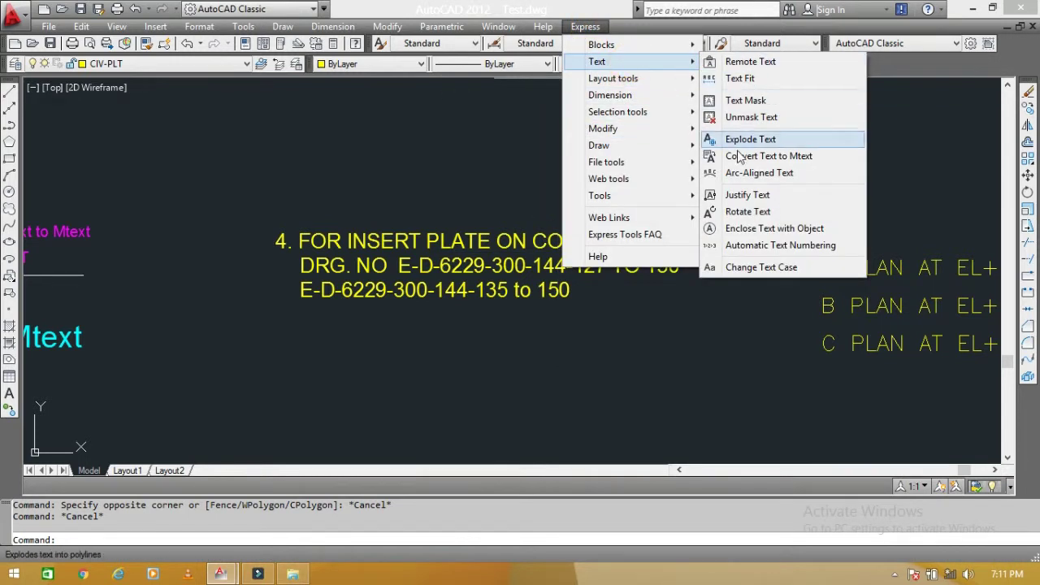
pyautogui.click(769, 156)
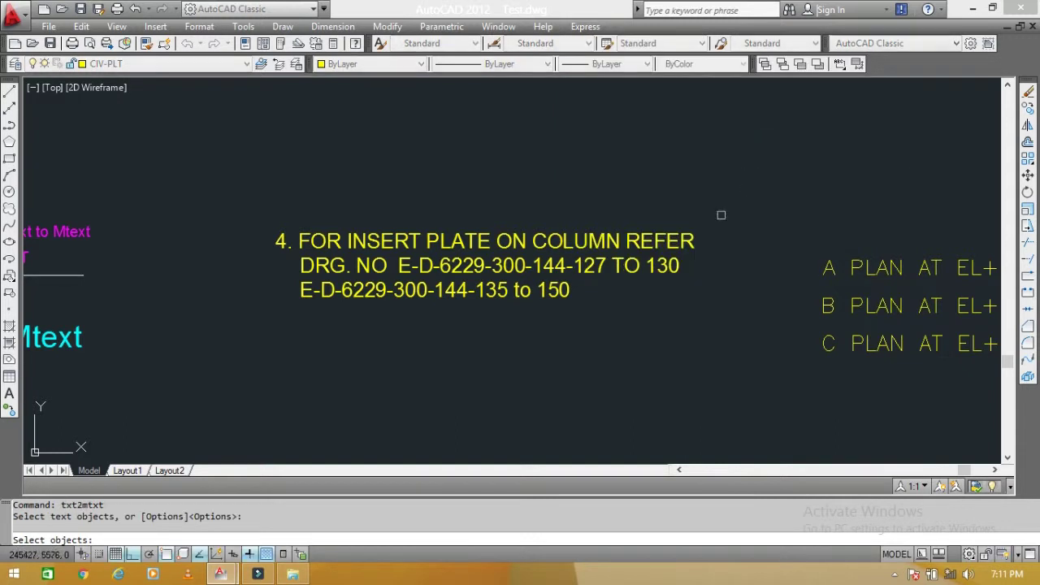
pyautogui.click(429, 168)
pyautogui.click(308, 336)
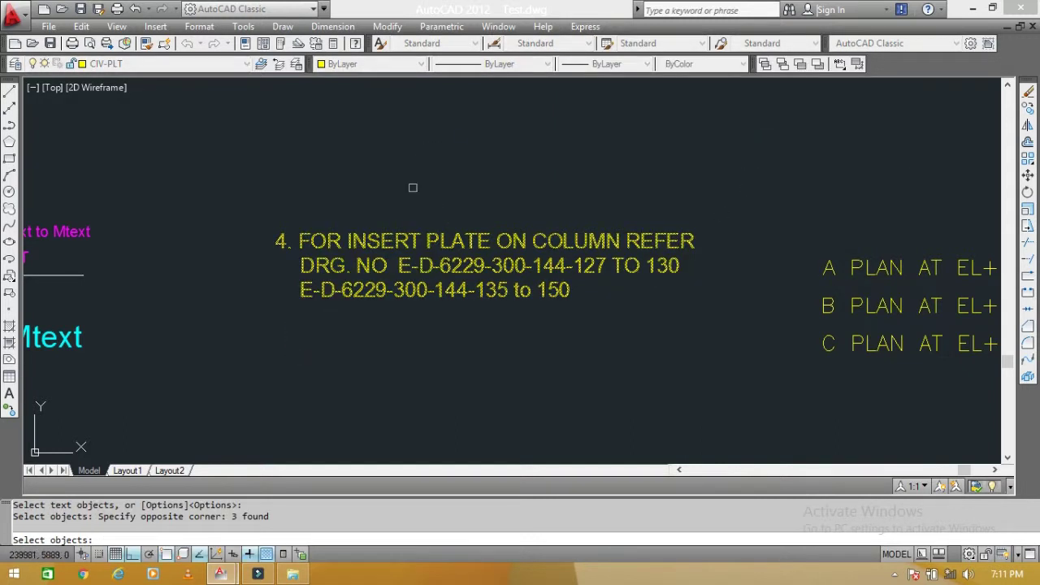
pyautogui.press('Return')
# - Open the merged note in the text editor to verify its contents, then exit without changes
pyautogui.scroll(3, 384, 256)
pyautogui.press('Escape')
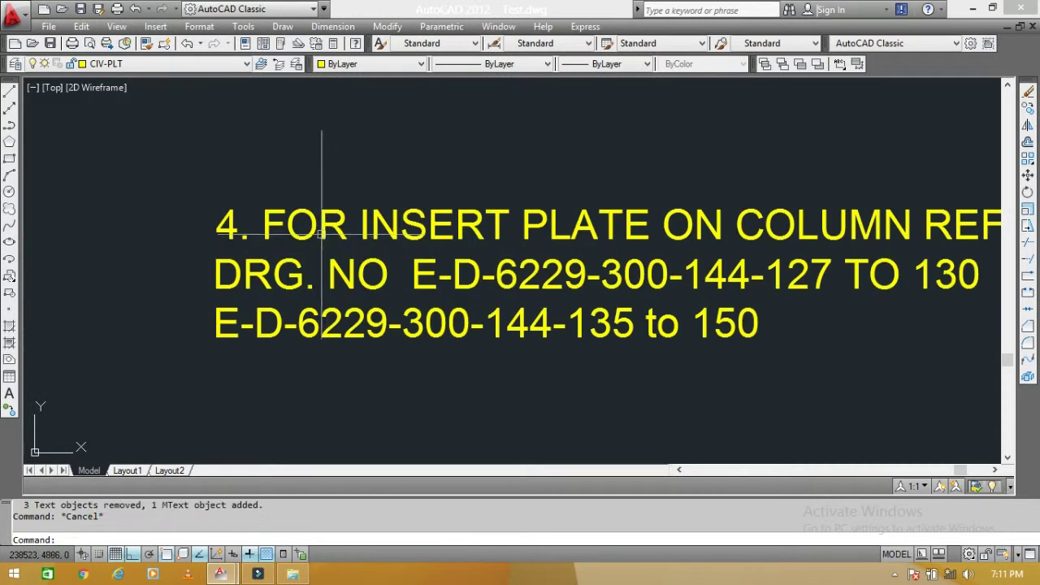
pyautogui.doubleClick(322, 235)
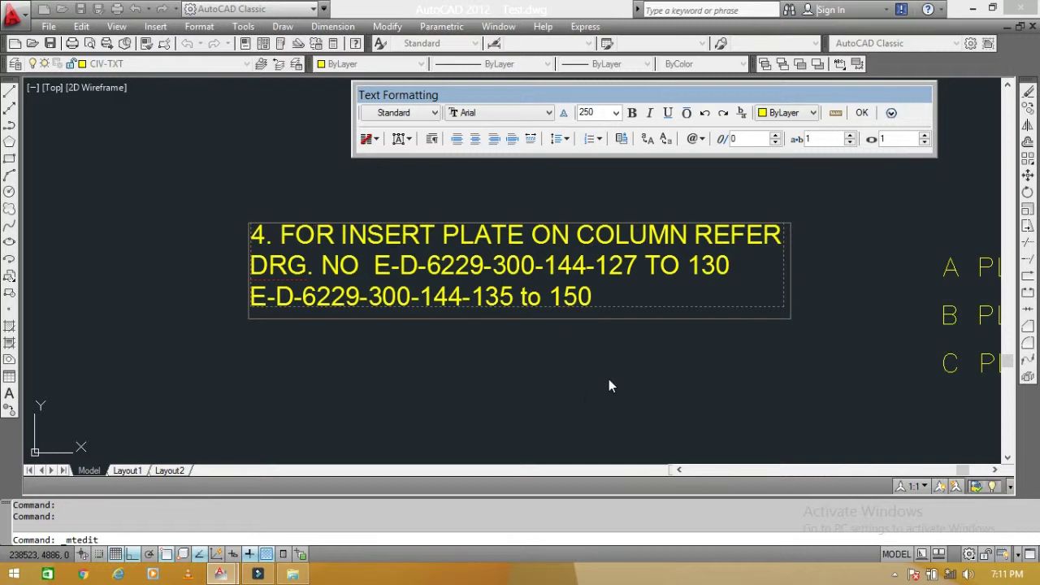
pyautogui.press('Escape')
pyautogui.press('Escape')
pyautogui.scroll(-5, 602, 367)
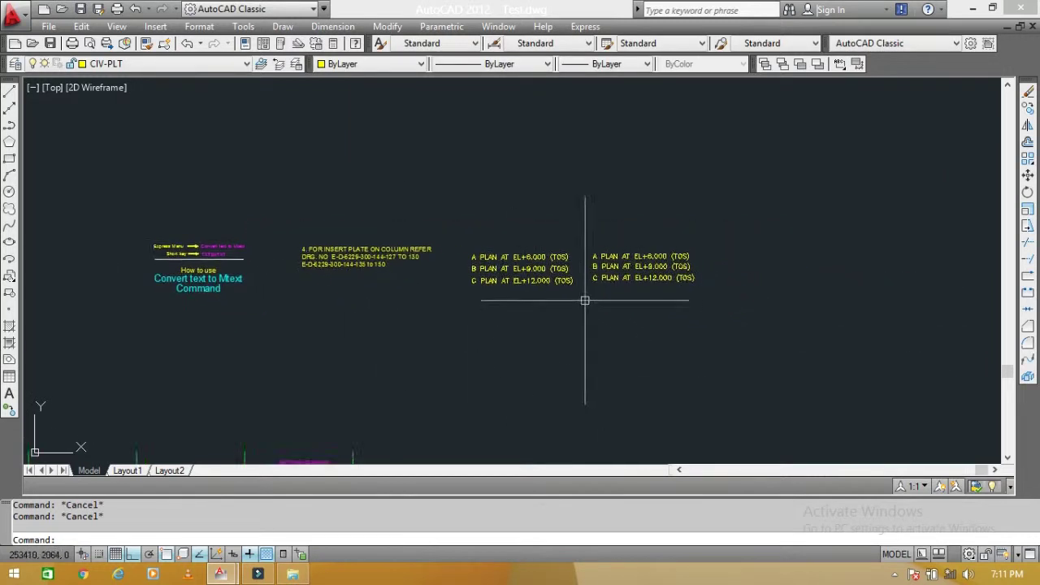
# - Run TXT2MTXT and confirm its options with Sort top-down and word-wrap MText enabled
pyautogui.scroll(5, 547, 261)
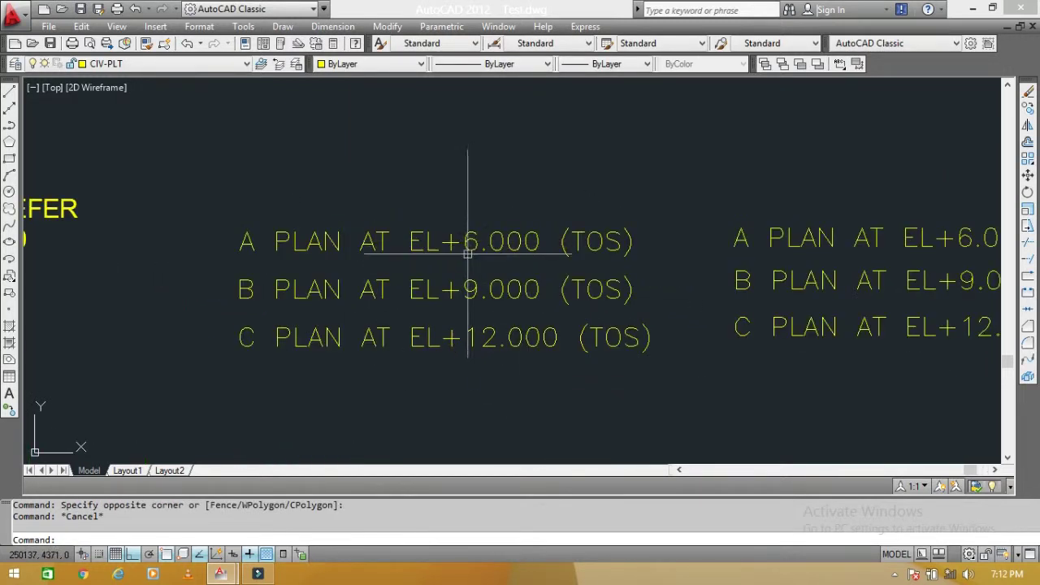
pyautogui.press('Escape')
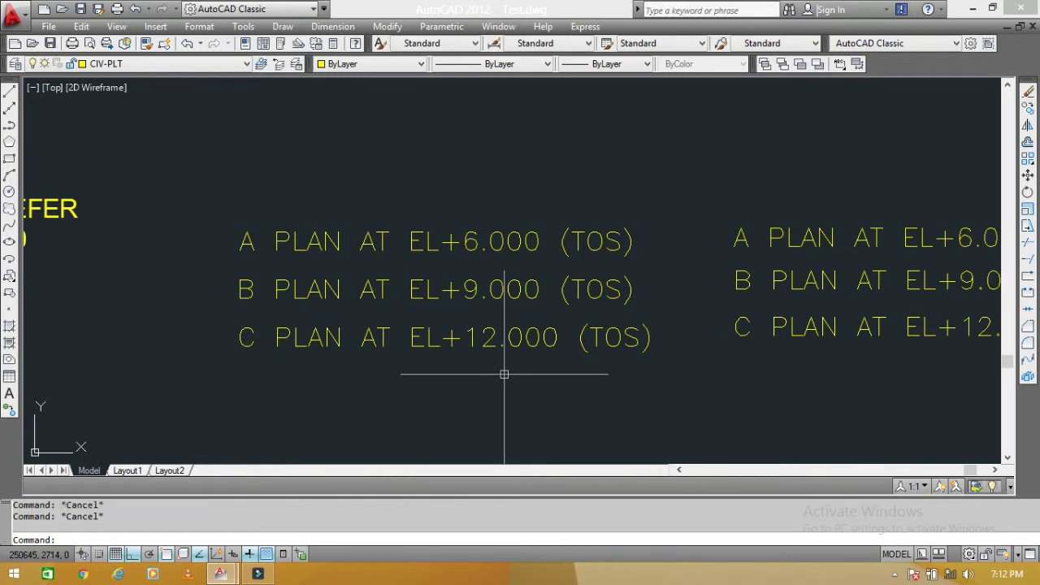
pyautogui.write('TXT2MTXT')
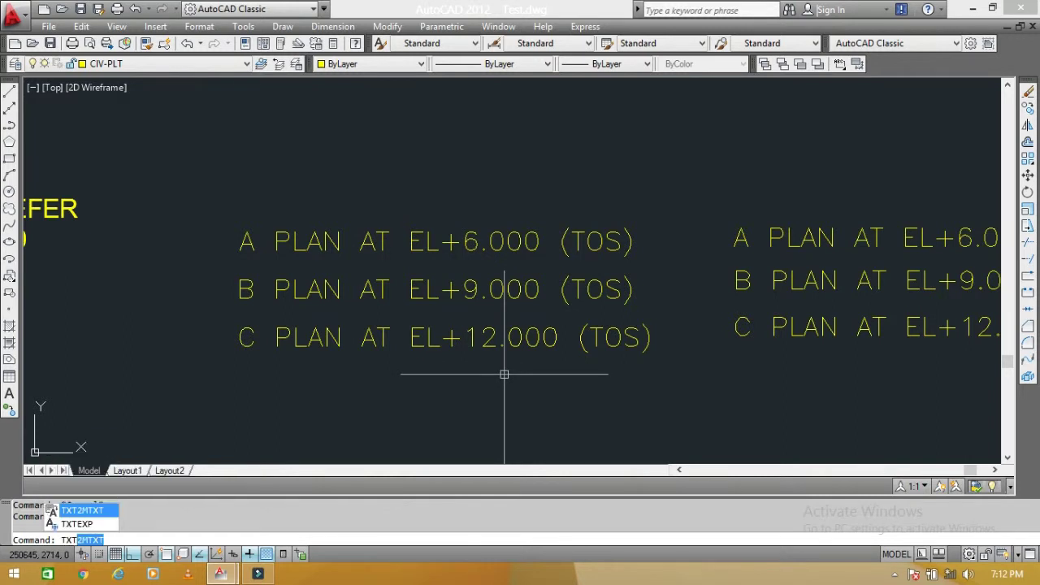
pyautogui.press('Return')
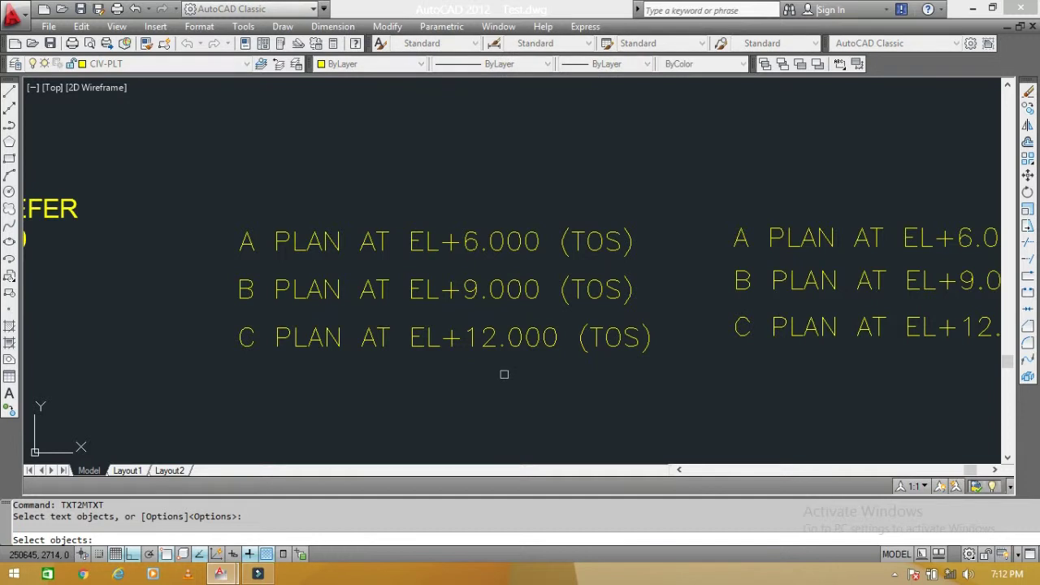
pyautogui.press('Return')
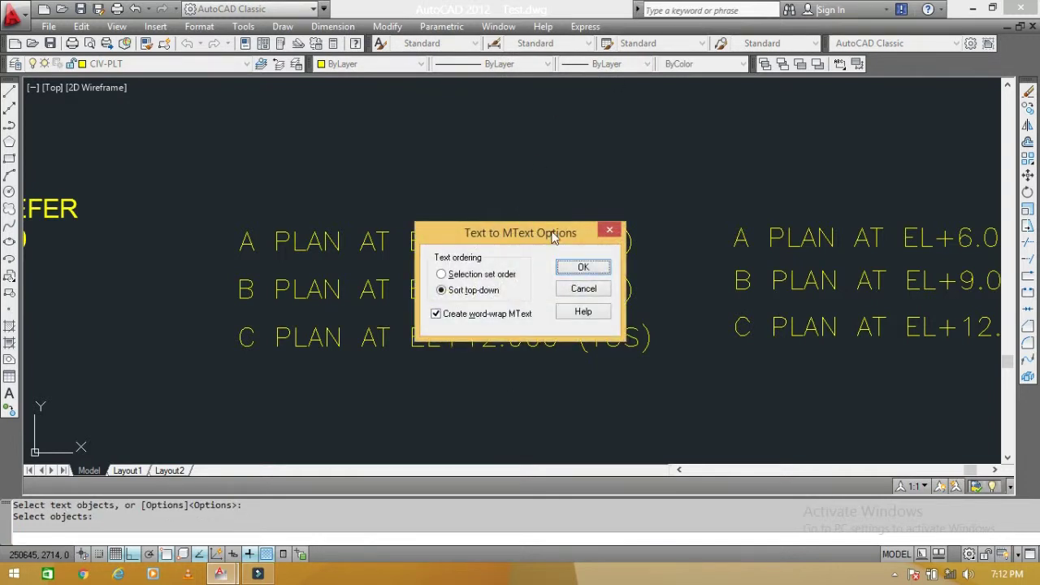
pyautogui.moveTo(552, 235); pyautogui.dragTo(615, 127)
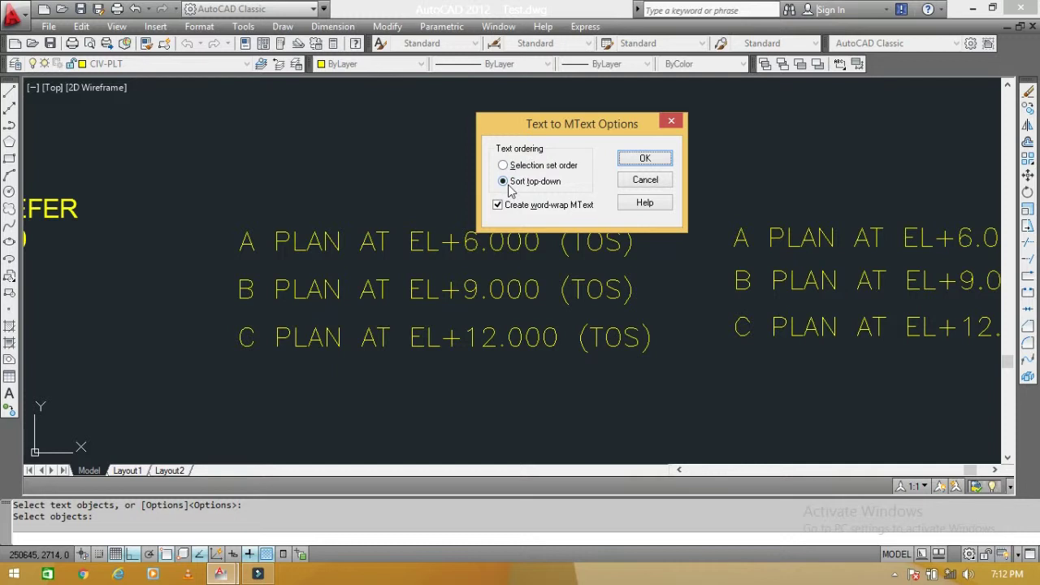
pyautogui.moveTo(535, 140); pyautogui.dragTo(547, 122)
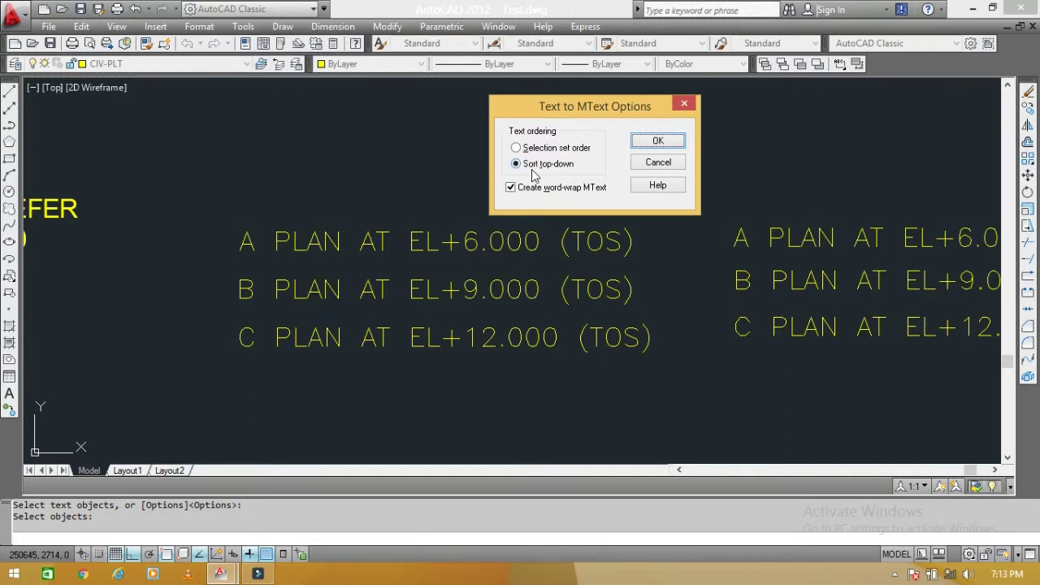
pyautogui.click(665, 142)
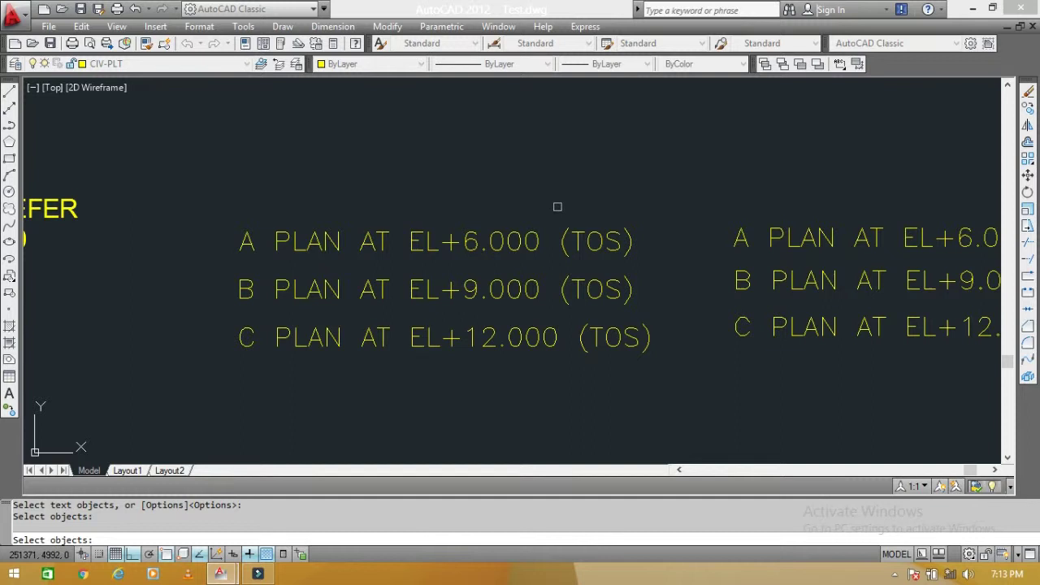
# - Window-select the left A, B, C PLAN AT EL labels, convert them, and inspect the result
pyautogui.moveTo(573, 211); pyautogui.dragTo(602, 207, button='middle')
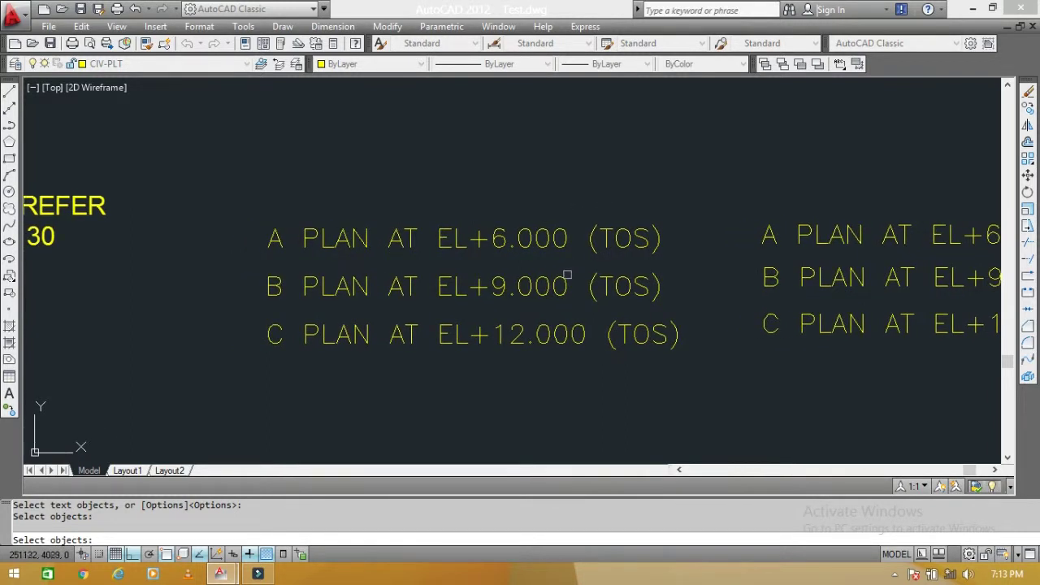
pyautogui.click(586, 380)
pyautogui.click(341, 180)
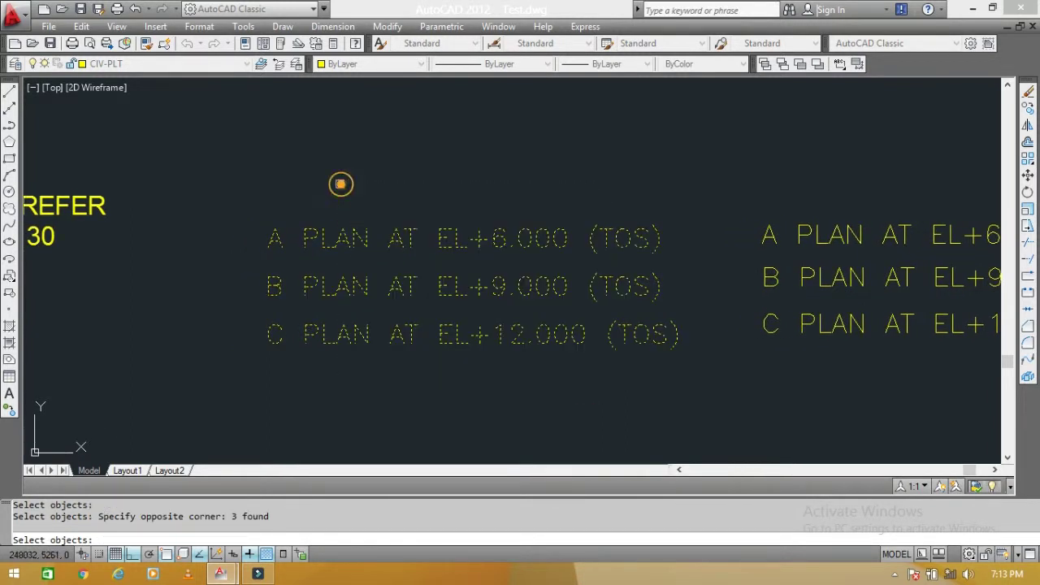
pyautogui.press('Return')
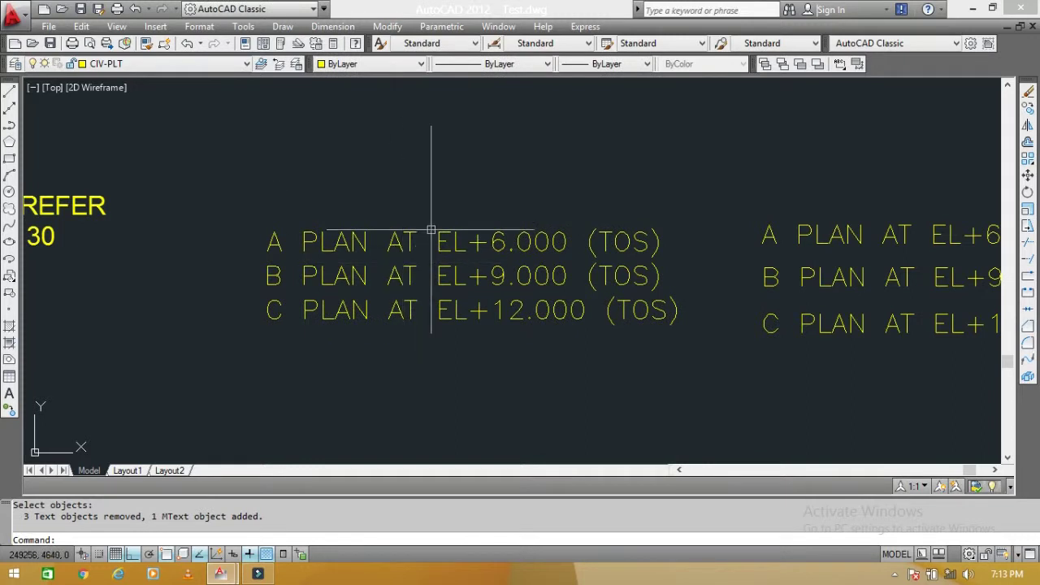
pyautogui.doubleClick(444, 246)
pyautogui.press('Escape')
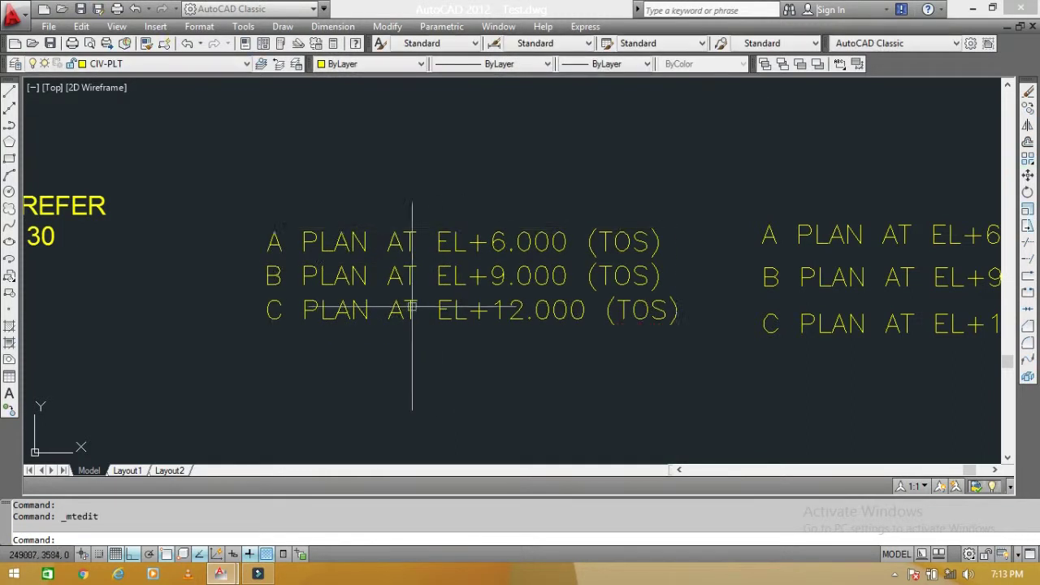
# - Pan the view and restart TXT2MTXT for the right-hand label set
pyautogui.scroll(-3, 460, 325)
pyautogui.moveTo(650, 330); pyautogui.dragTo(465, 307, button='middle')
pyautogui.scroll(2, 549, 311)
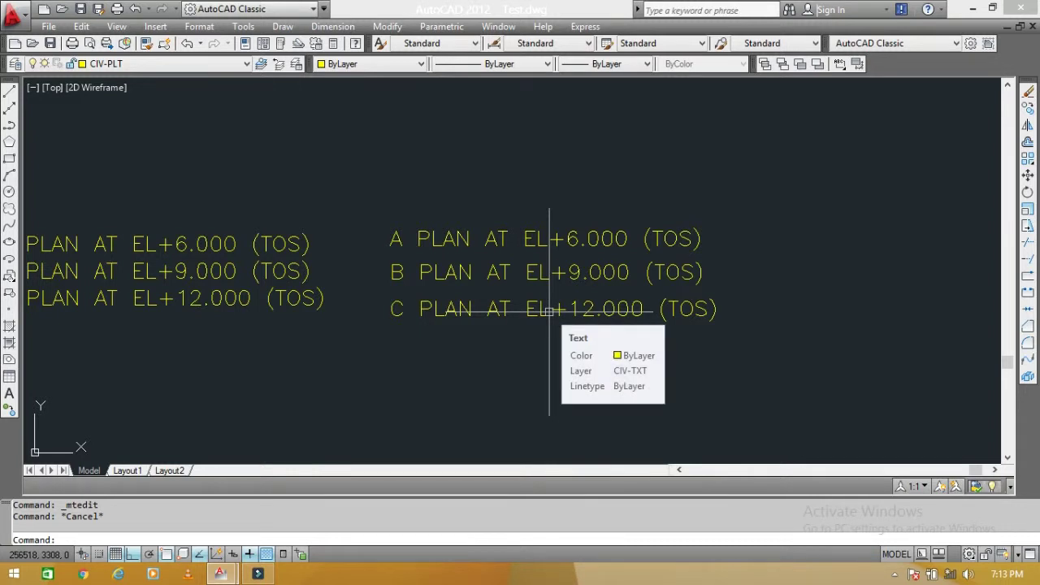
pyautogui.write('TXT')
pyautogui.press('Return')
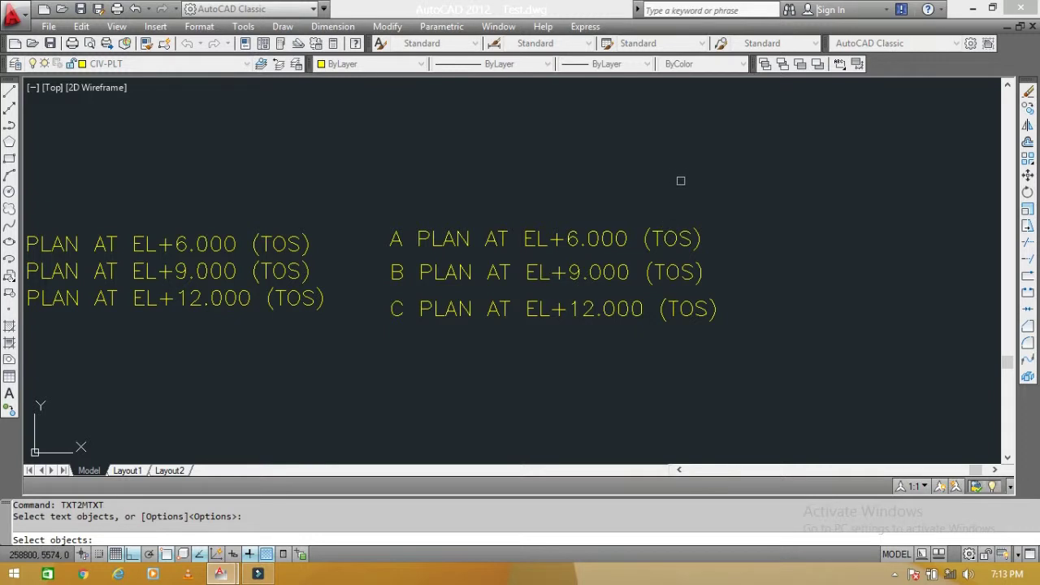
# - Convert the right-hand A +6.000, B +9.000 and C +12.000 PLAN AT EL labels together
pyautogui.moveTo(520, 329); pyautogui.dragTo(553, 300, button='middle')
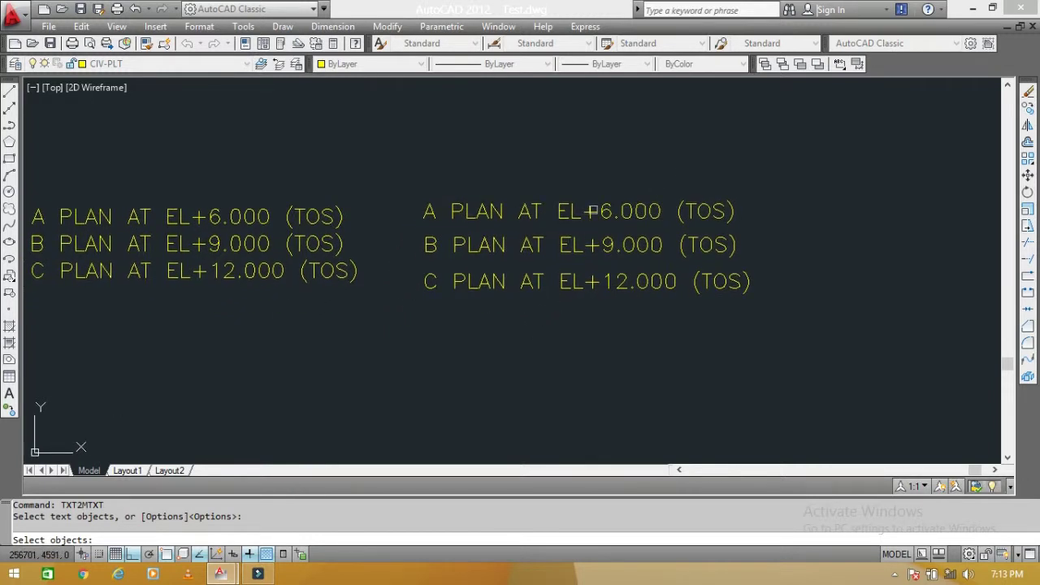
pyautogui.click(591, 211)
pyautogui.click(590, 243)
pyautogui.click(568, 281)
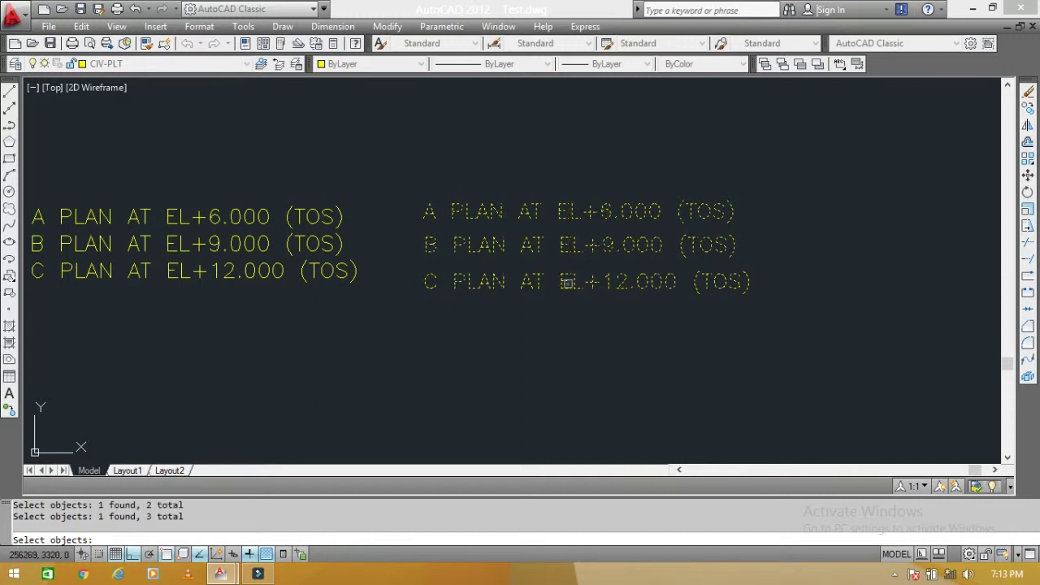
pyautogui.press('Return')
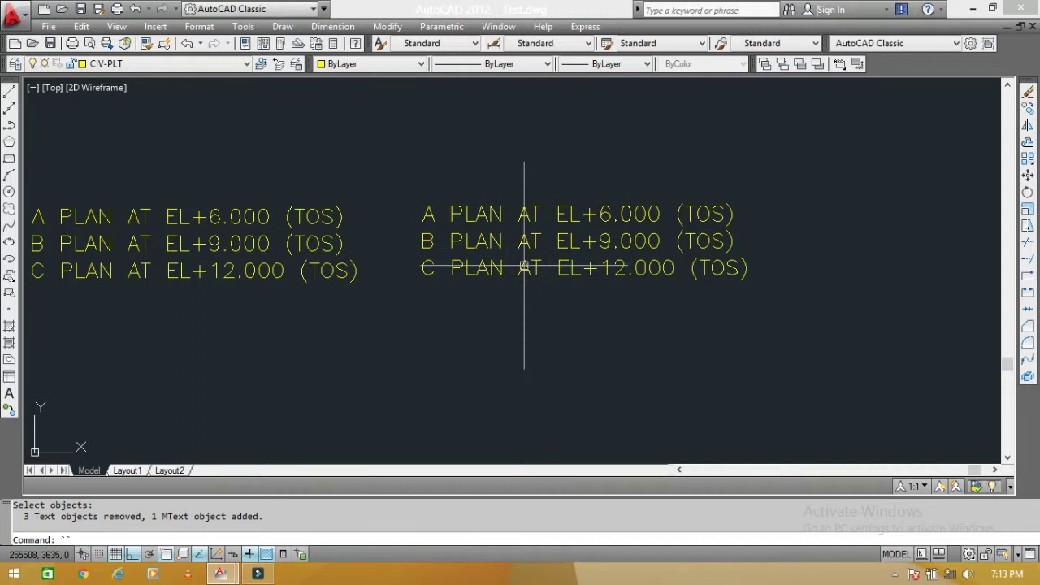
# - Inspect the new MText in the editor, then pan to the Convert text to Mtext title notes
pyautogui.doubleClick(524, 266)
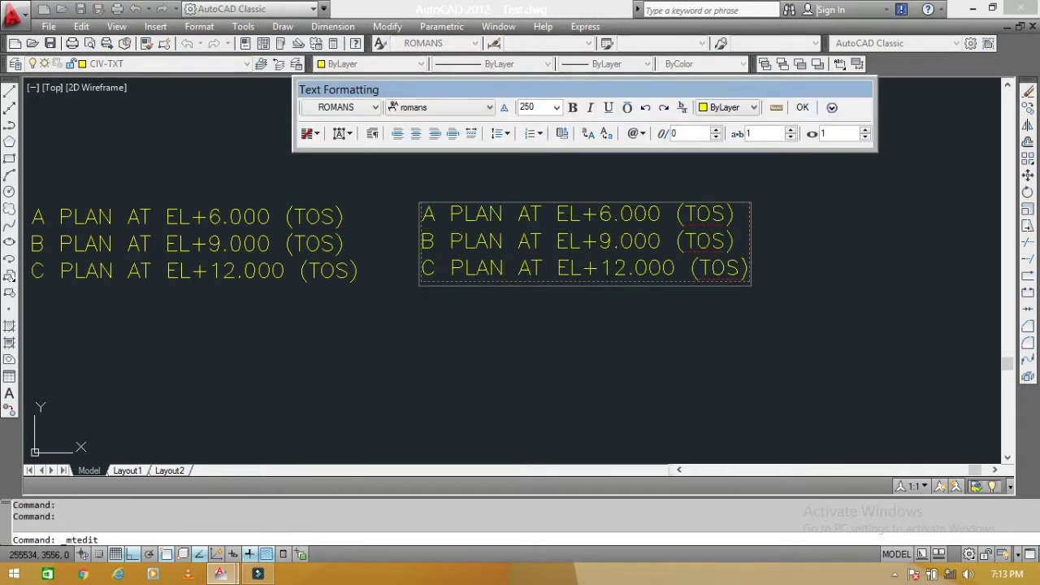
pyautogui.press('Escape')
pyautogui.scroll(-5, 773, 260)
pyautogui.scroll(5, 442, 248)
pyautogui.scroll(5, 442, 247)
pyautogui.moveTo(445, 254); pyautogui.dragTo(419, 268, button='middle')
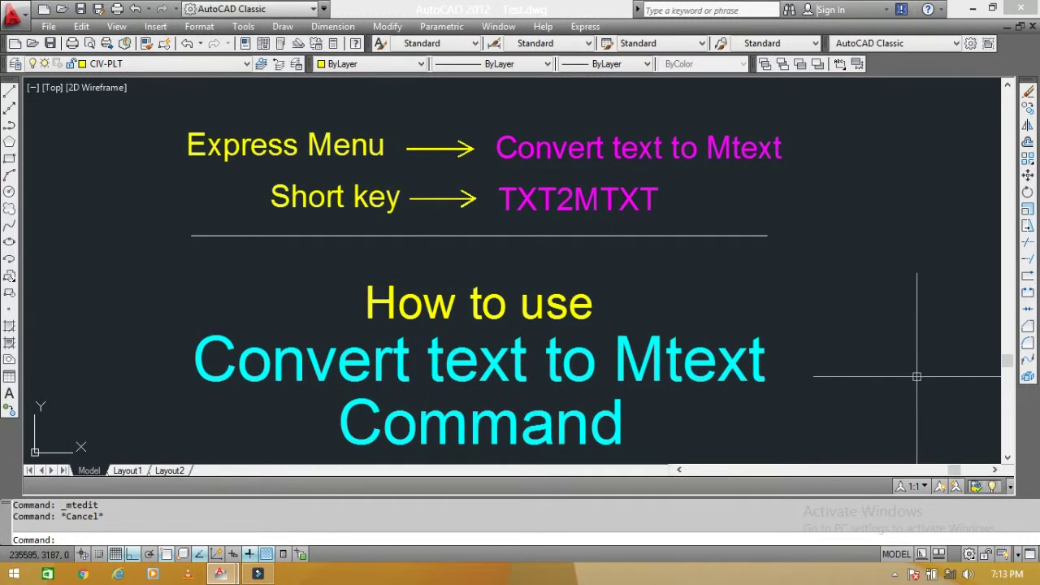